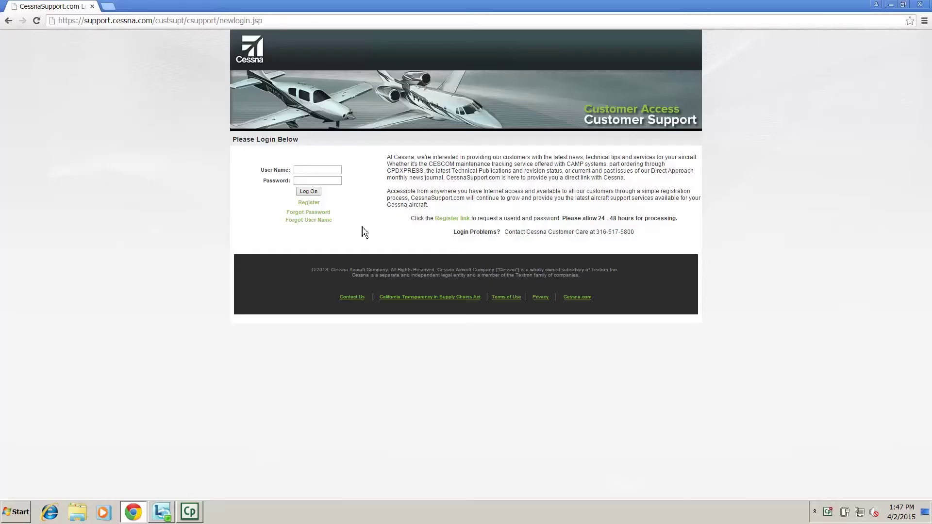
Sign in with the account user name and password, then open the Citation 750 support page
click(327, 169)
click(328, 181)
text(••••••••••••)
key(Return)
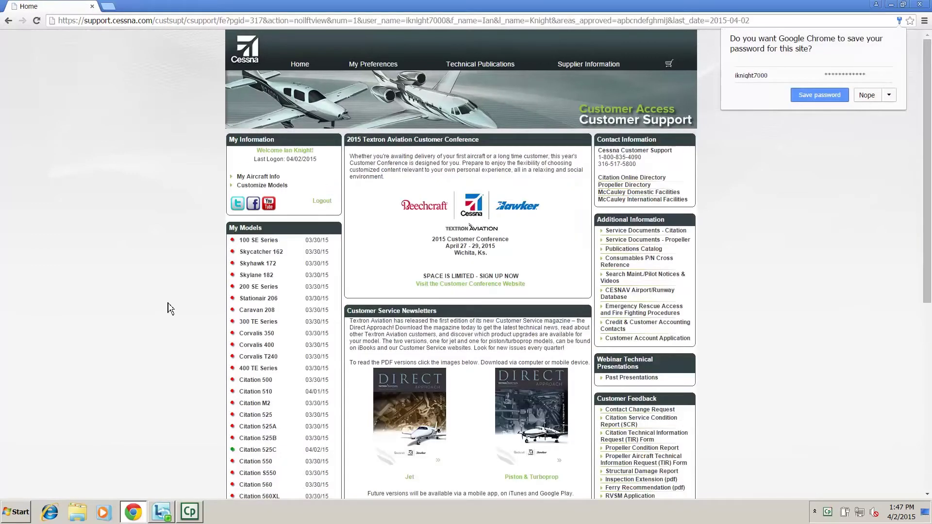
scroll(183, 322, down, 2)
click(258, 435)
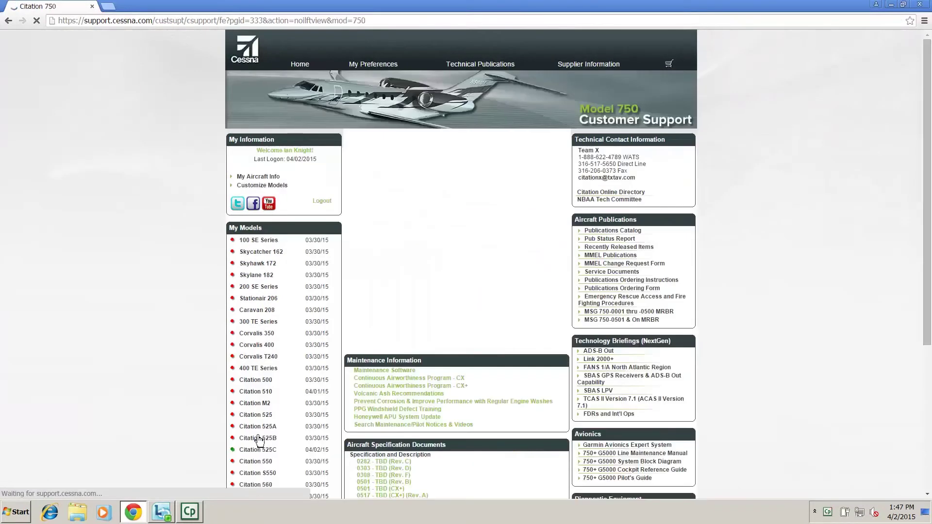
From the Model 750 maintenance software list, open TCAS Diagnostics and download the tcas.exe installer
click(402, 372)
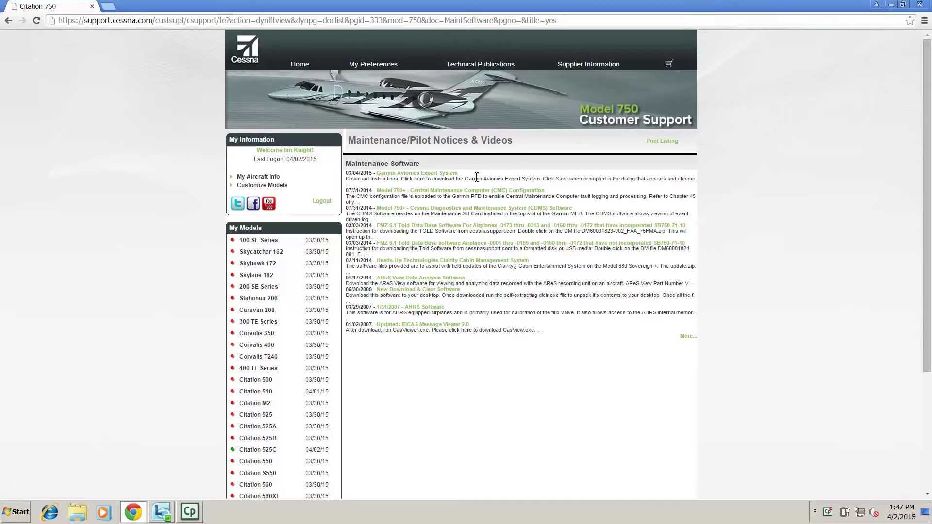
click(686, 337)
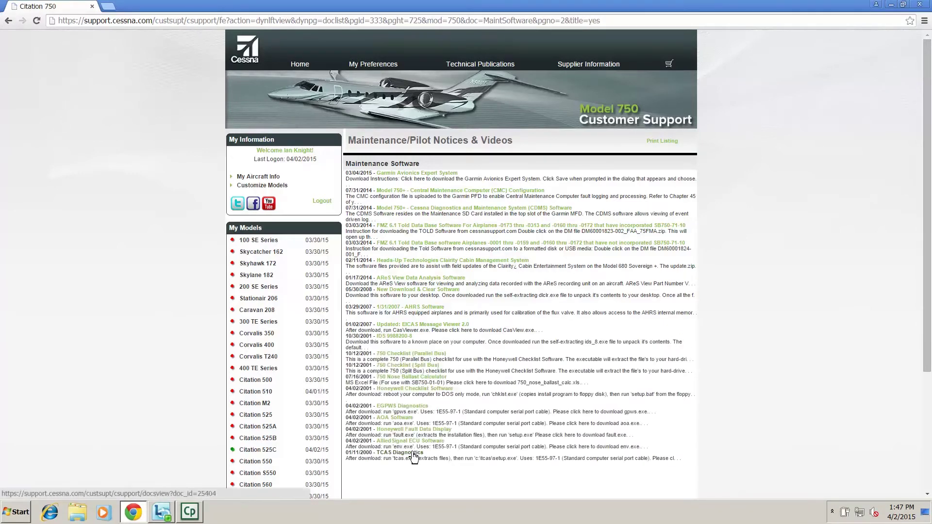
click(411, 452)
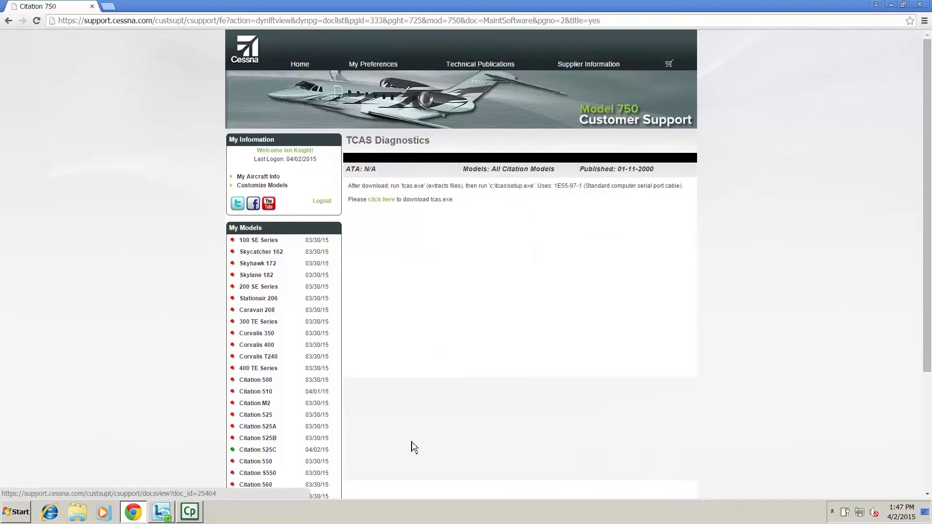
click(387, 203)
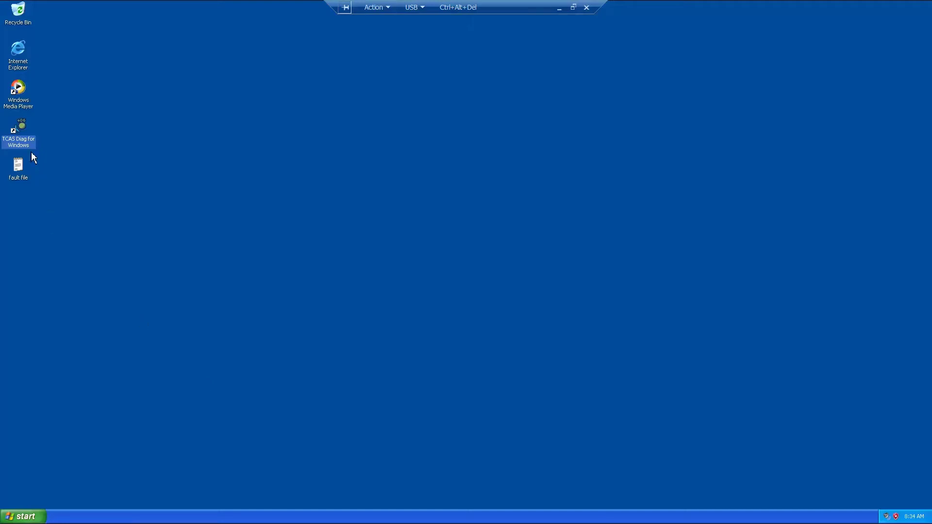
Launch TCAS Diag for Windows and cancel the search for a connected TPU
double_click(21, 134)
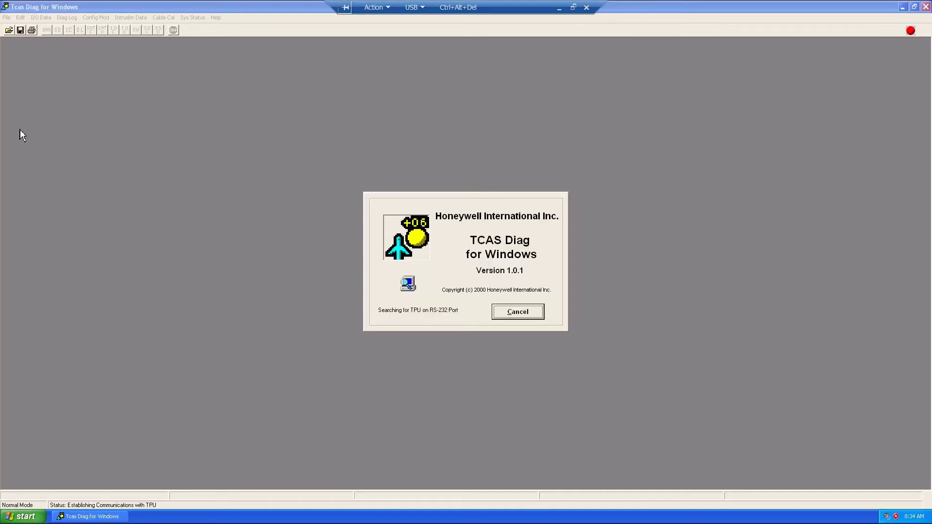
click(527, 316)
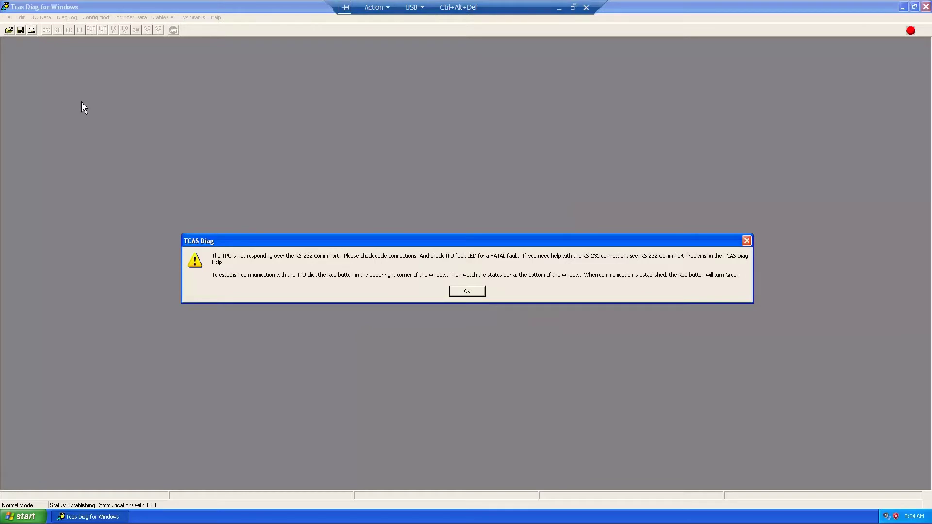
Dismiss the TPU-not-responding warning and choose File > TCAS II Demo Mode
click(467, 291)
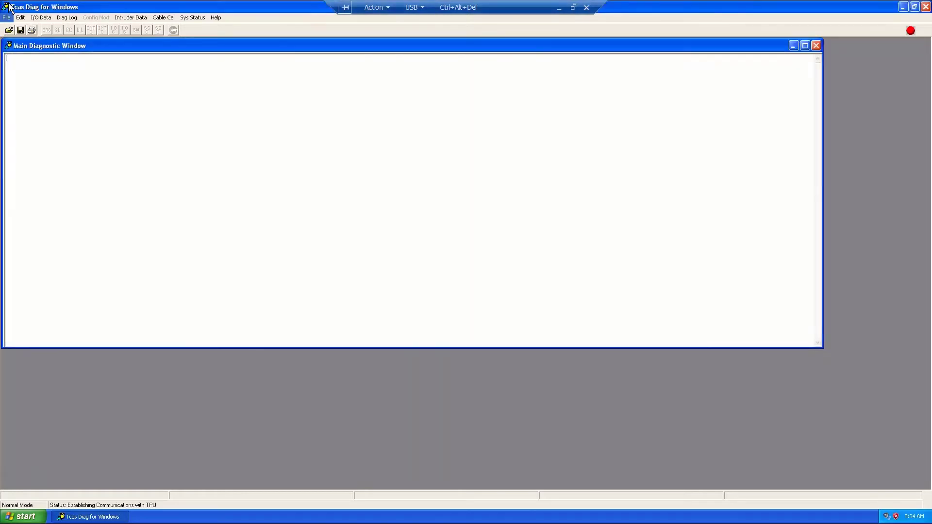
click(6, 17)
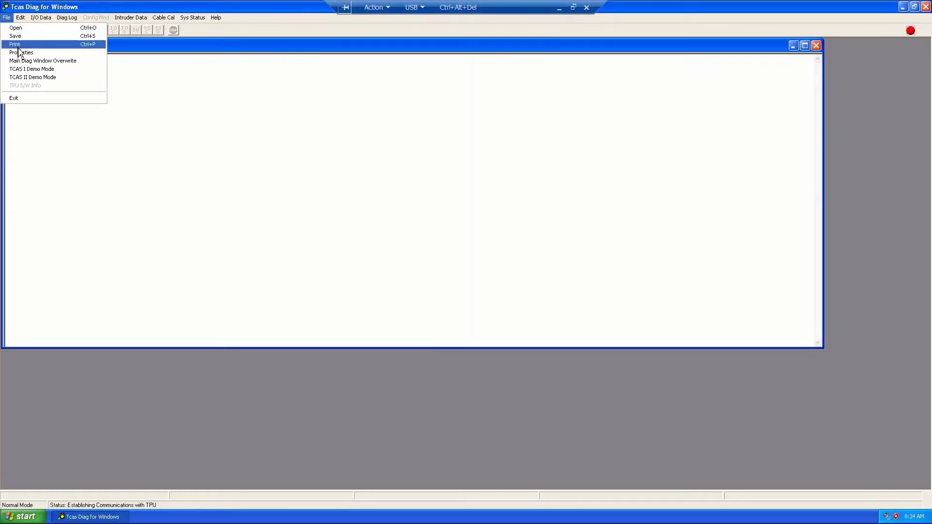
click(34, 77)
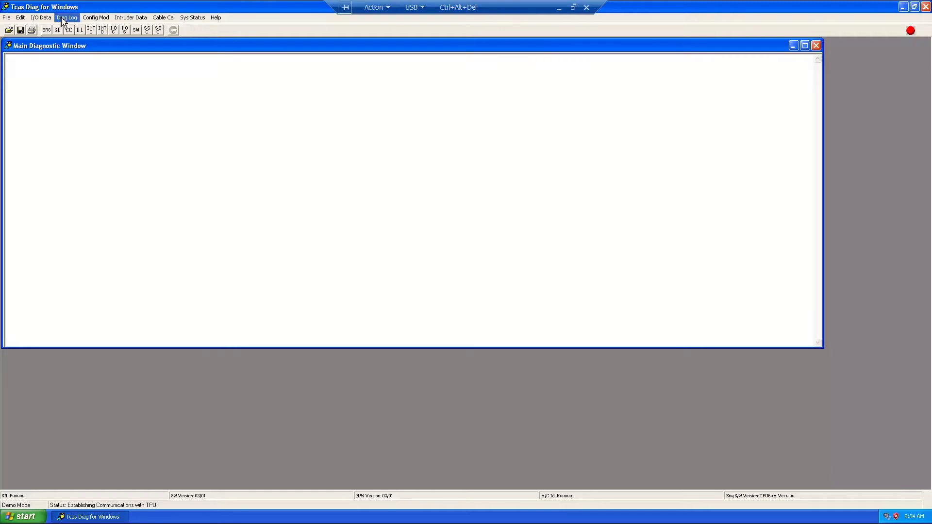
Print the demo aircraft I/O data, including magnetic heading 275.00 and altitude 8000 ft
click(41, 20)
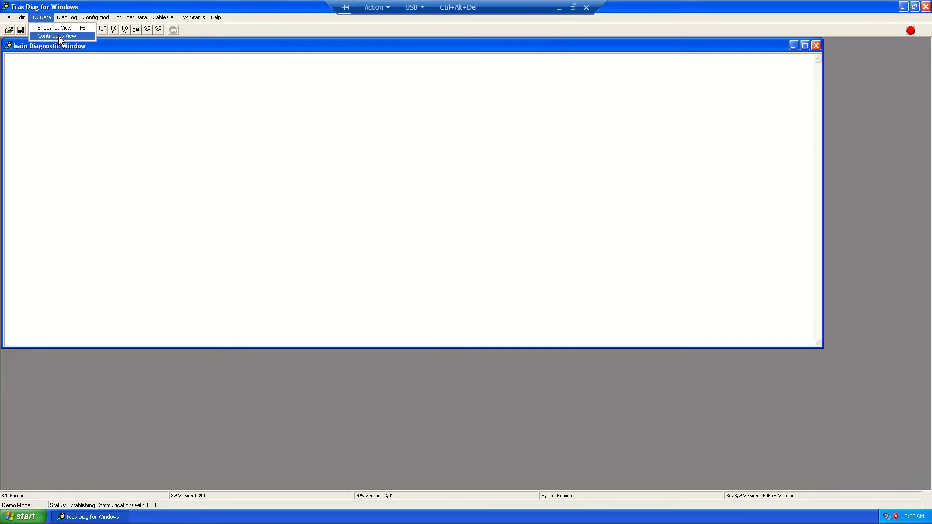
click(59, 37)
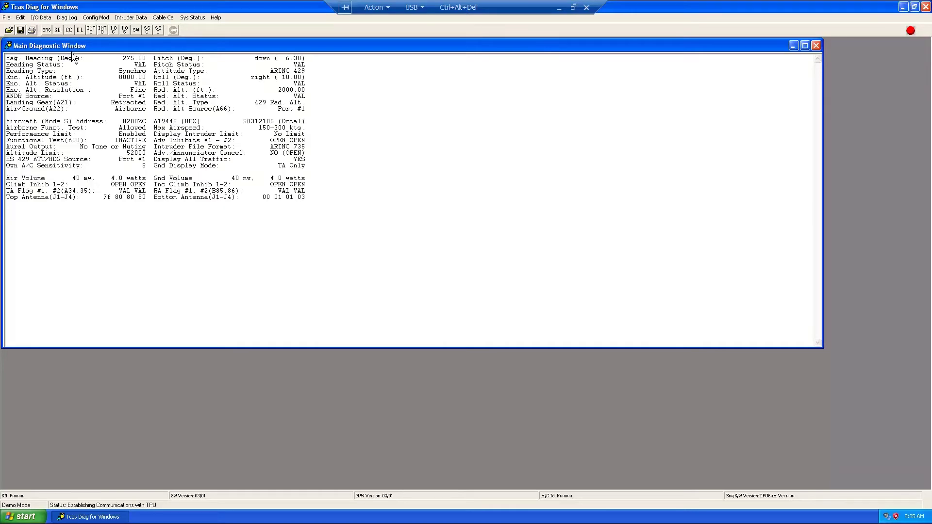
click(40, 17)
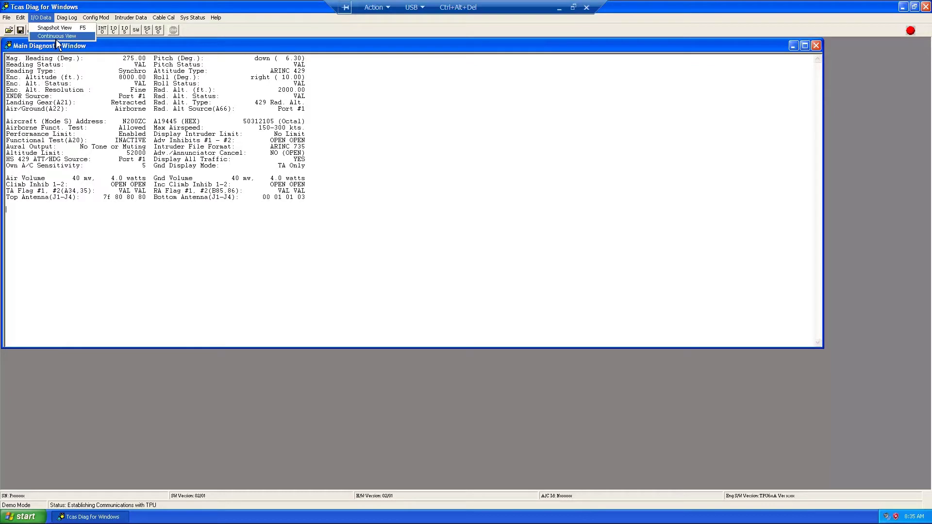
Start the I/O Data Continuous View of updating demo values
click(57, 36)
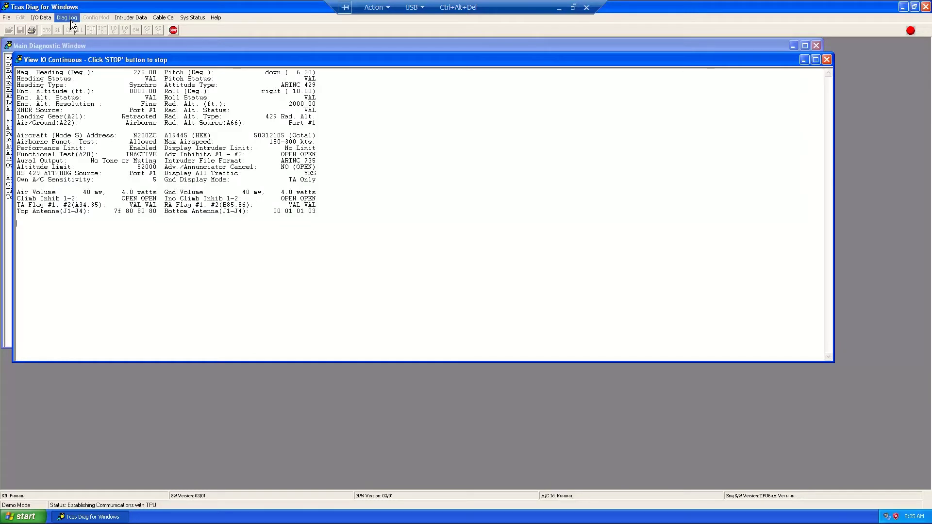
click(71, 20)
click(78, 33)
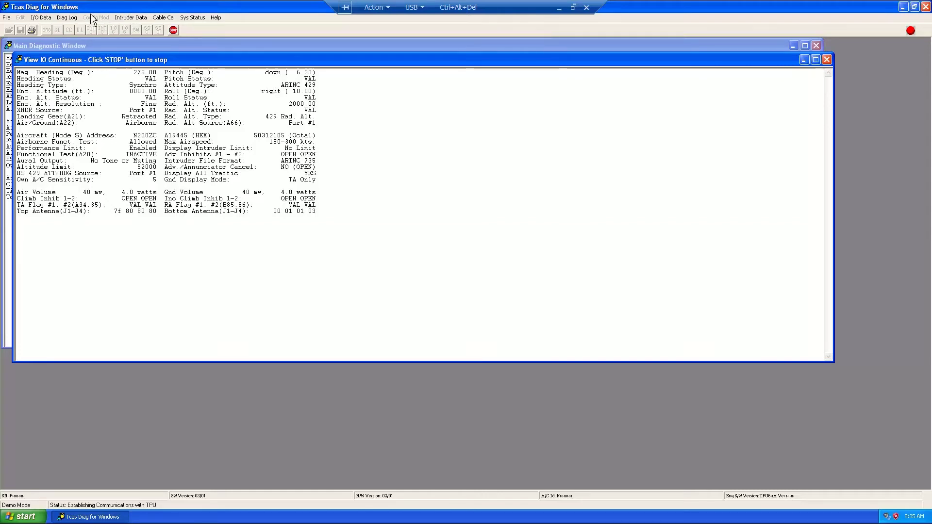
Stop the continuous I/O updates and close the view without saving the data
click(174, 31)
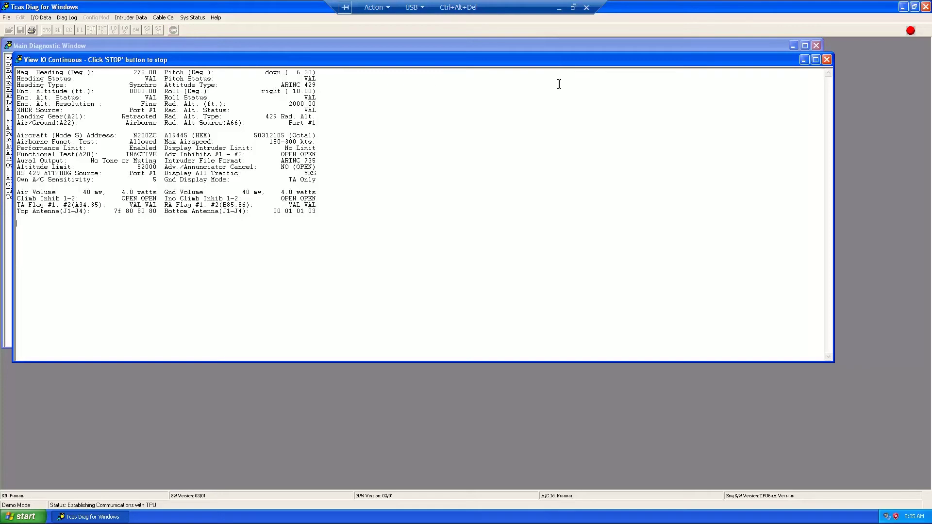
click(827, 59)
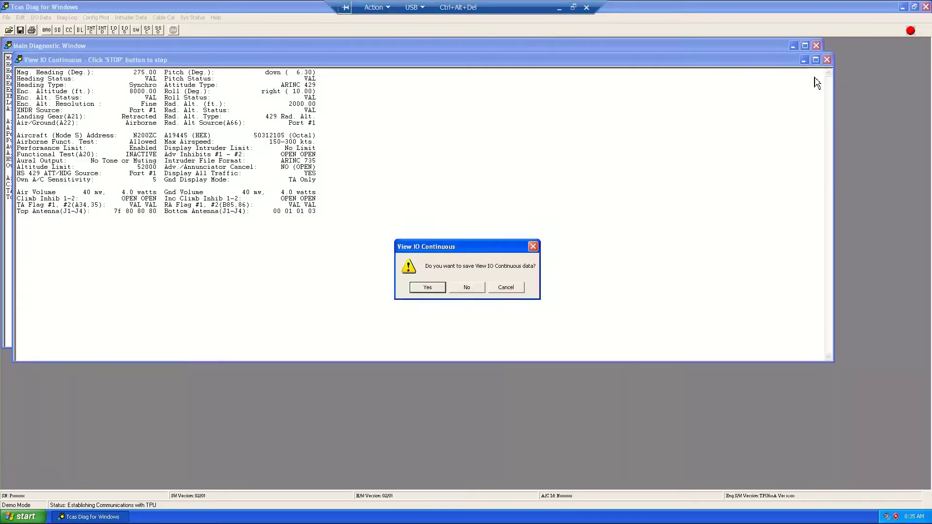
click(480, 287)
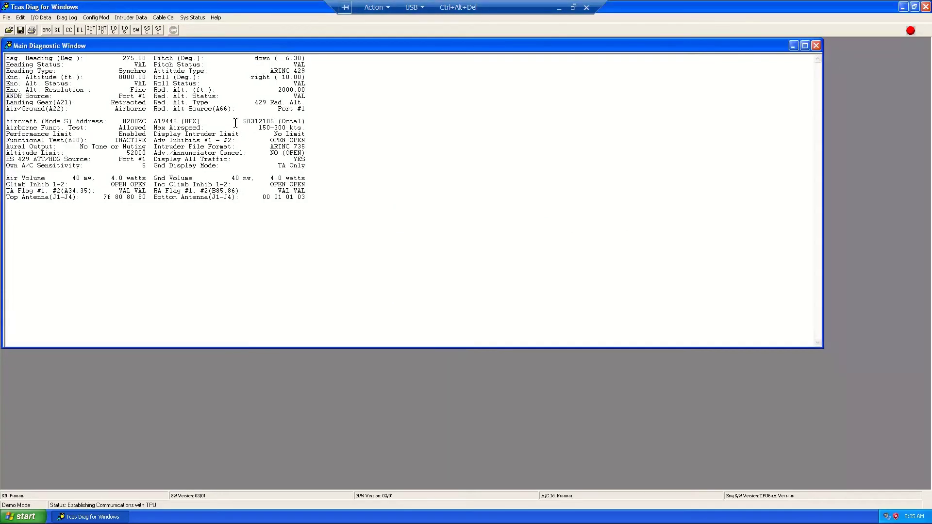
Show the current strap configuration, such as Synchro heading and 52000 altitude limit, via Config Mod
click(100, 18)
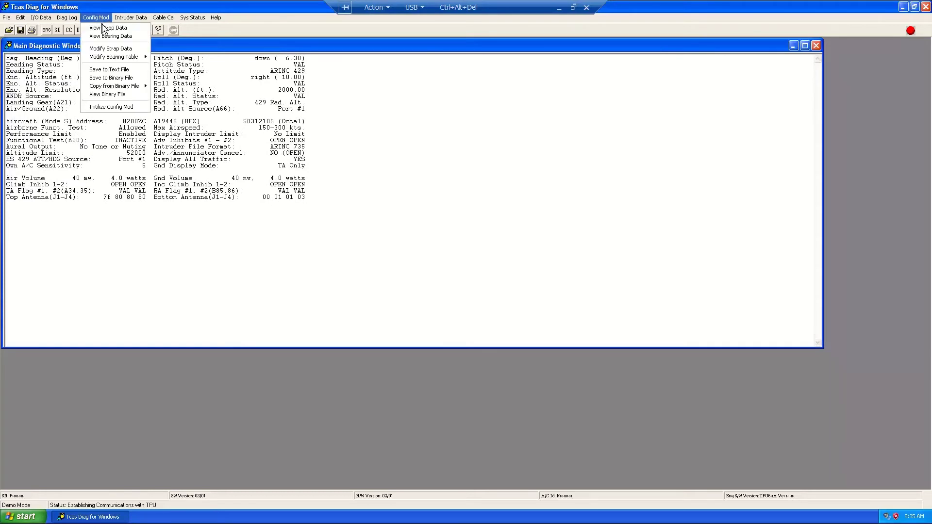
click(105, 29)
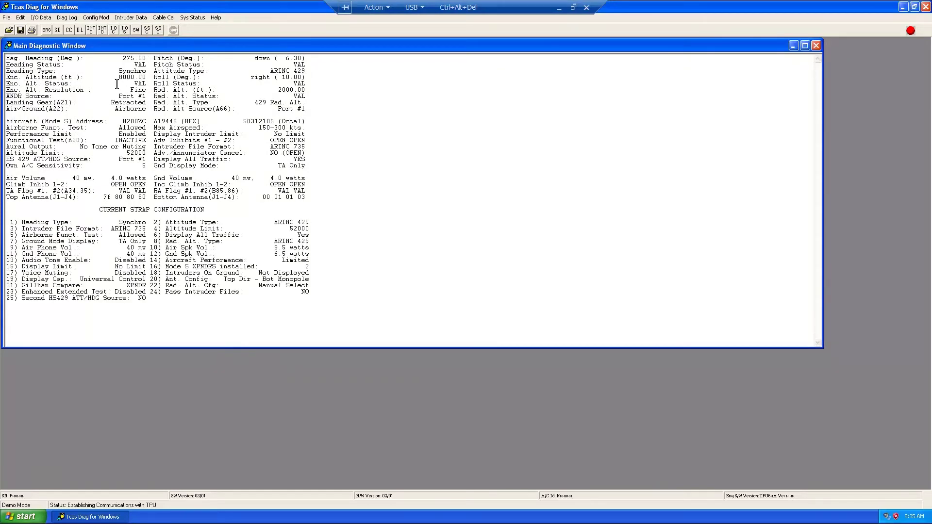
click(102, 19)
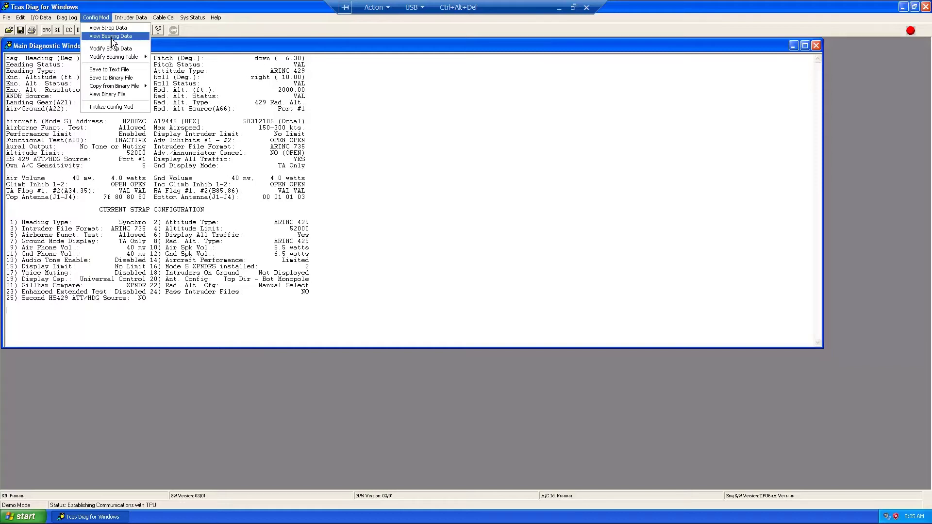
Print the Top Antenna bearing correction table with Config Mod > View Bearing Data
click(111, 38)
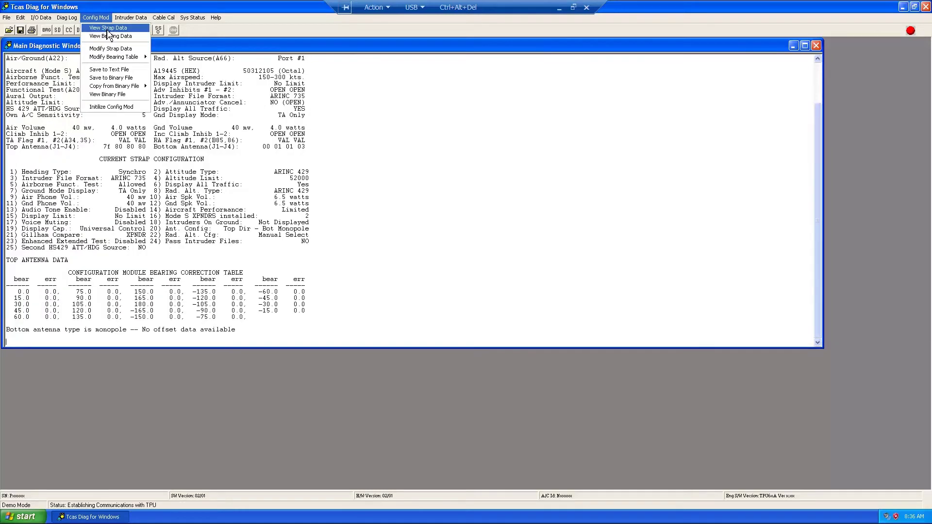
click(130, 18)
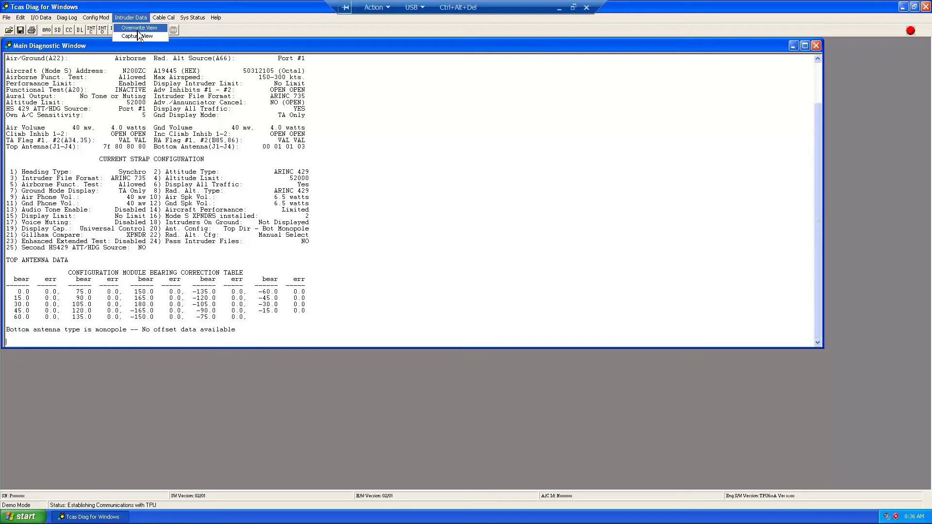
Show the intruder data, then the top and bottom antenna cable calibration tables
click(139, 29)
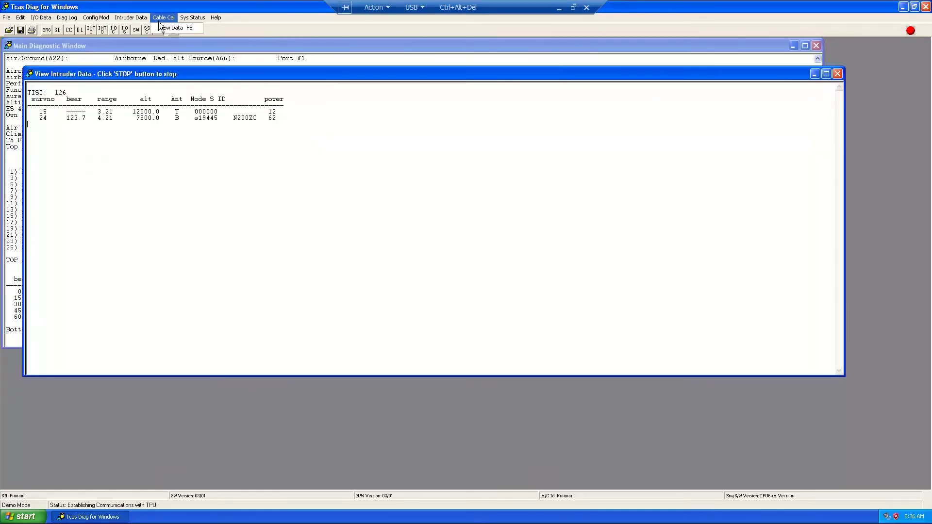
click(164, 17)
click(173, 28)
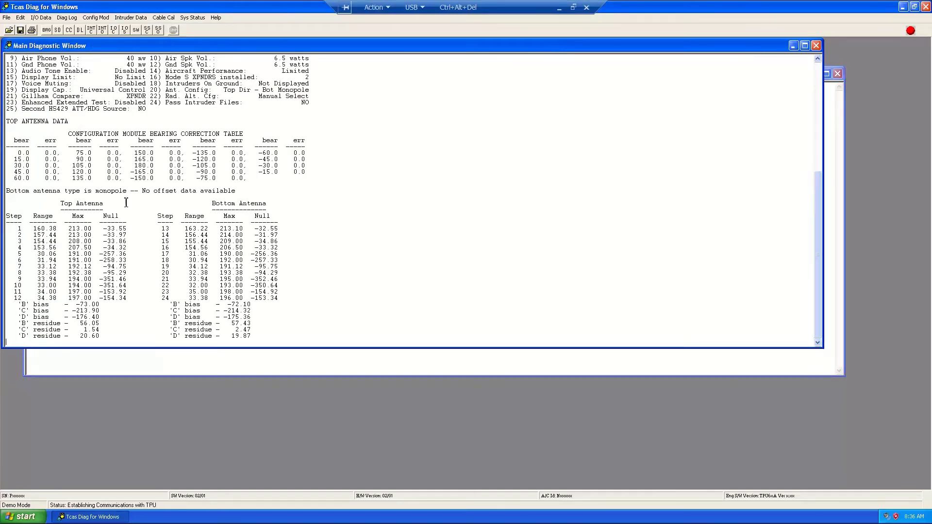
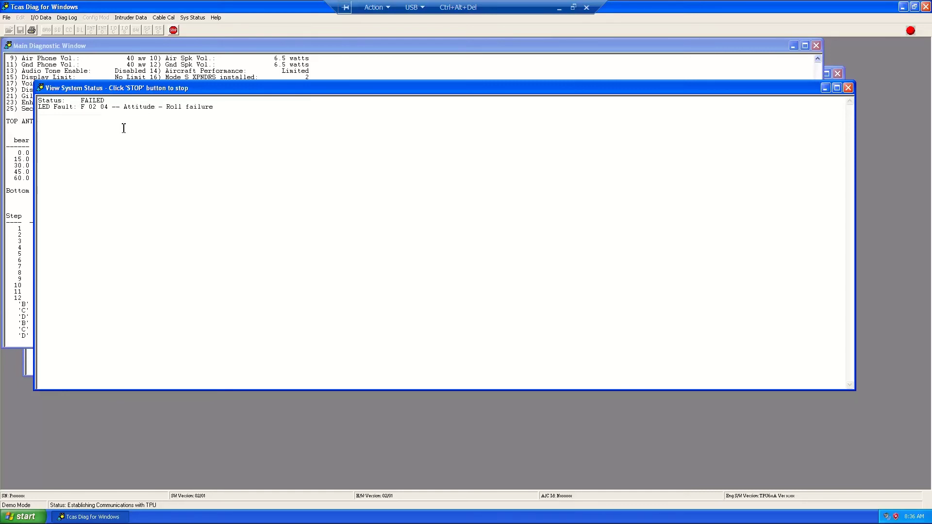
Show the View System Status window, which reports NORMAL with no LED faults
click(187, 18)
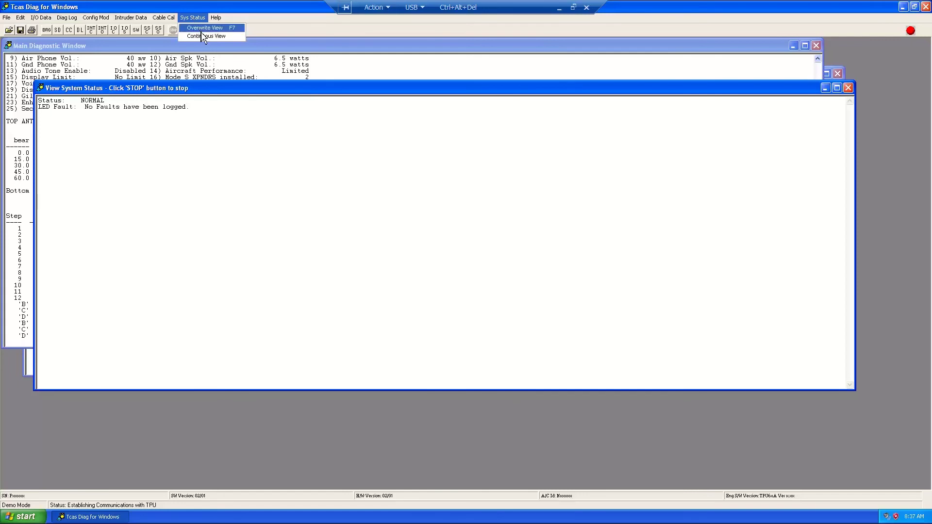
Bring the Main Diagnostic Window forward and start File > Save to the Desktop as text
click(206, 46)
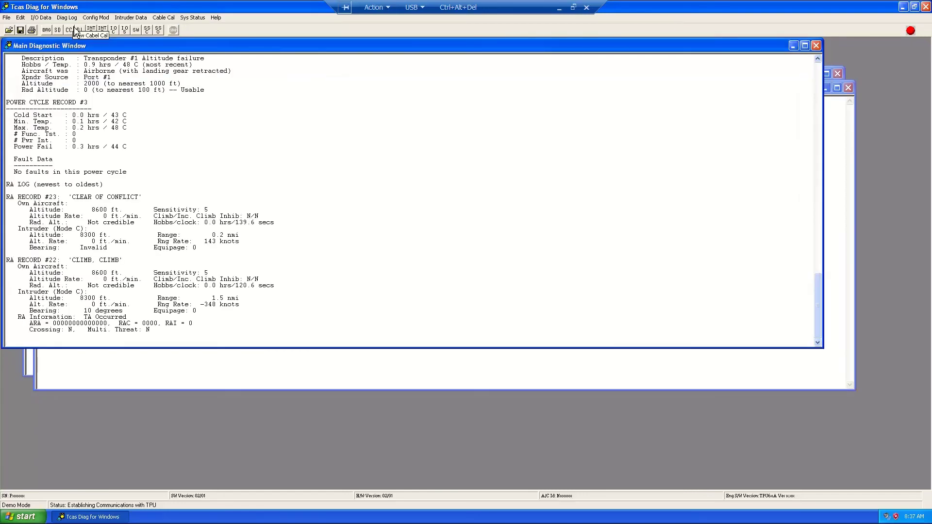
click(8, 19)
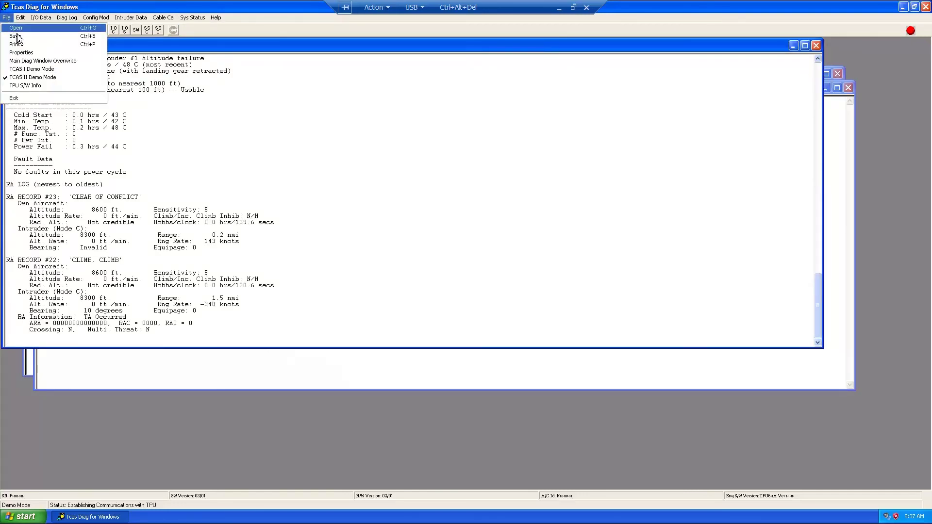
click(17, 36)
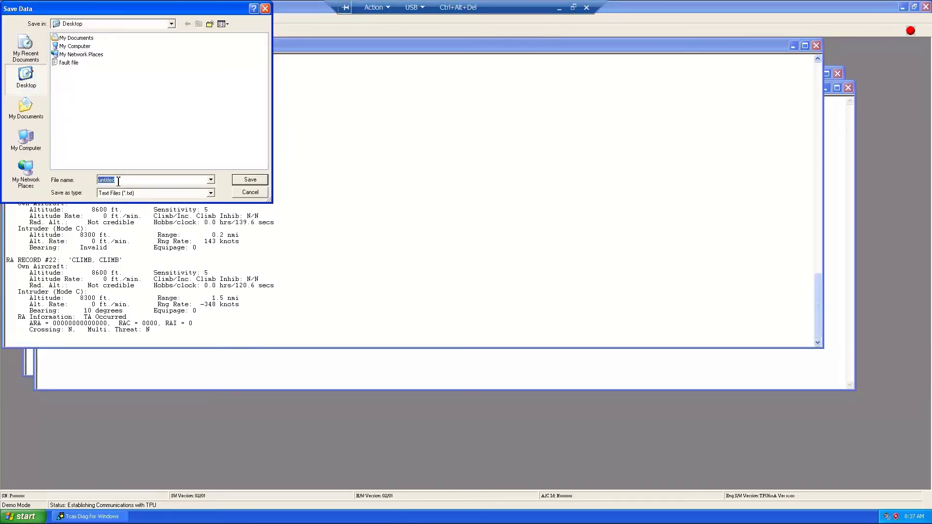
Save the diagnostic log to the Desktop as text file 'TCAS file'
text(TCAS file)
click(262, 180)
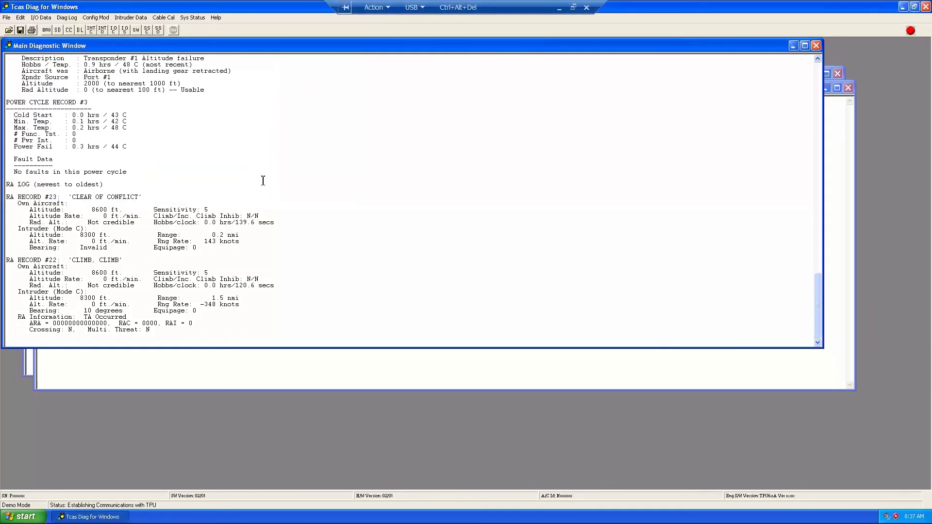